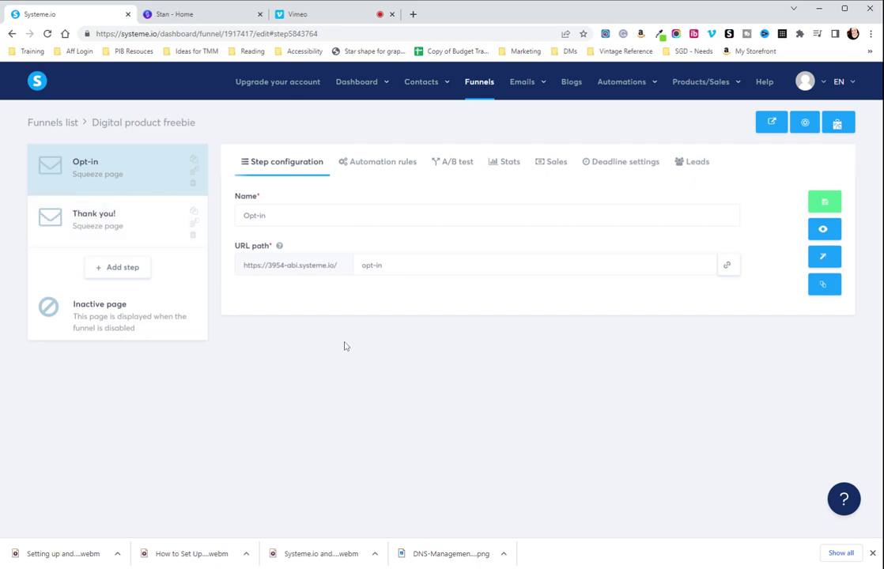
Open the "Digital product freebie" funnel from the funnels list and copy the Opt-in step's page URL.
click(39, 84)
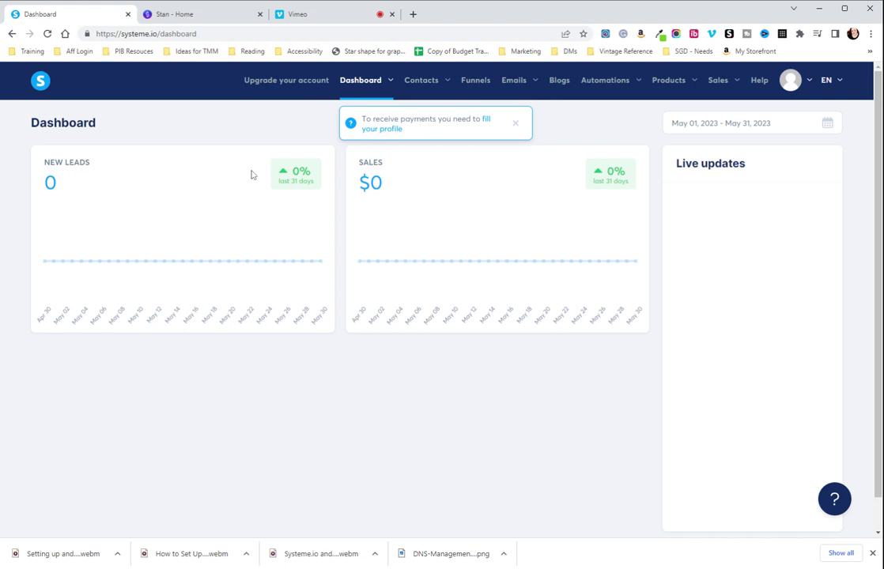
click(478, 81)
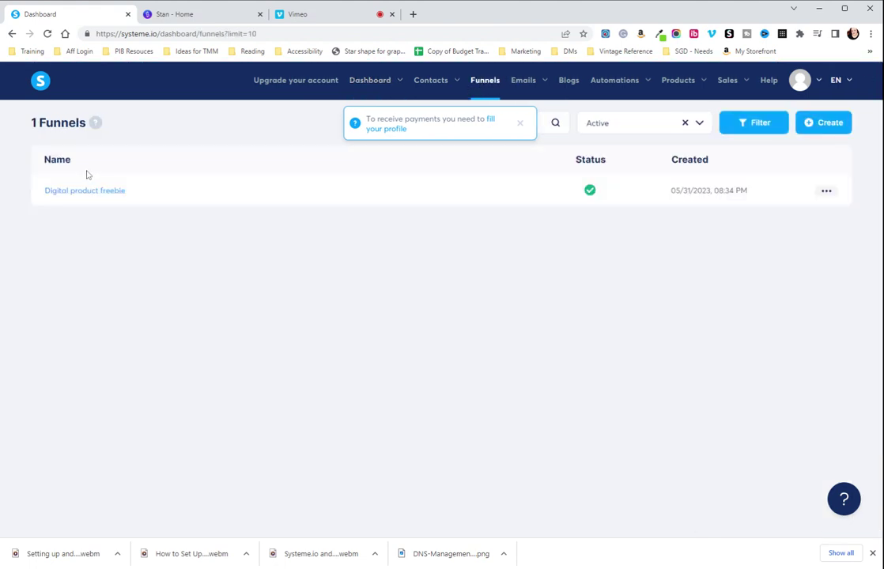
click(87, 196)
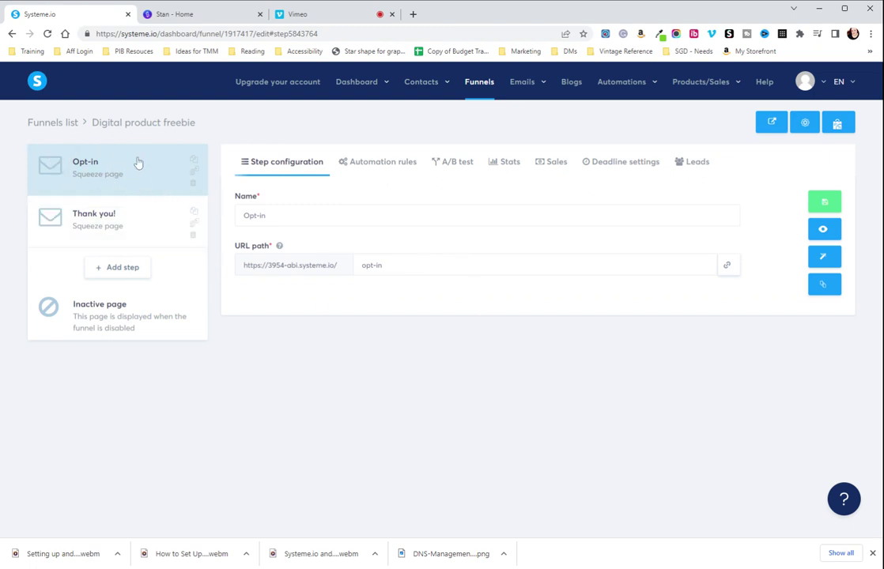
click(727, 267)
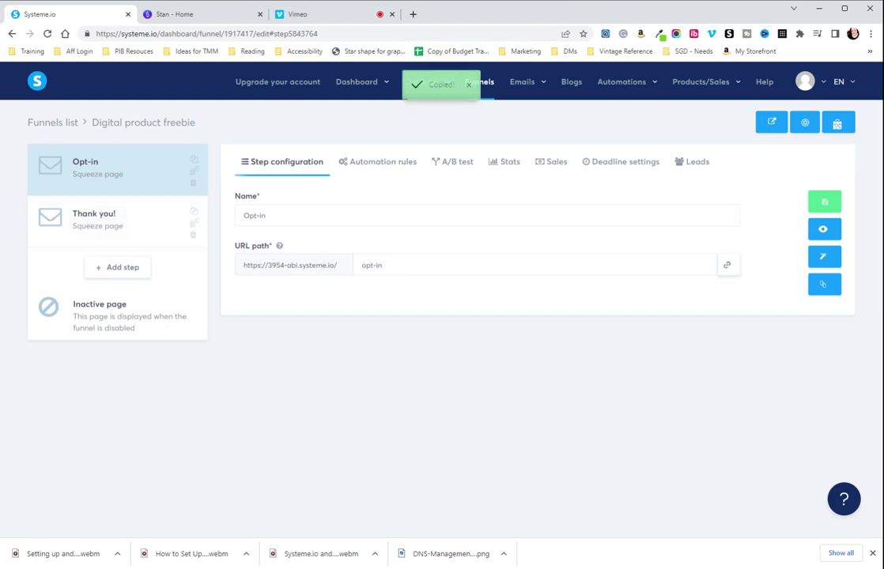
Switch to Stan and start a new External Link / URL product in the store.
click(182, 15)
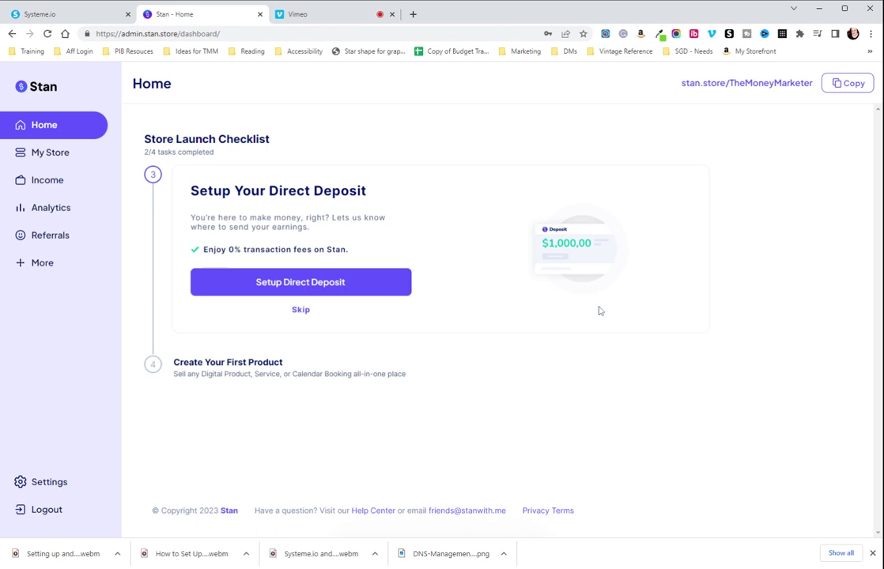
click(49, 154)
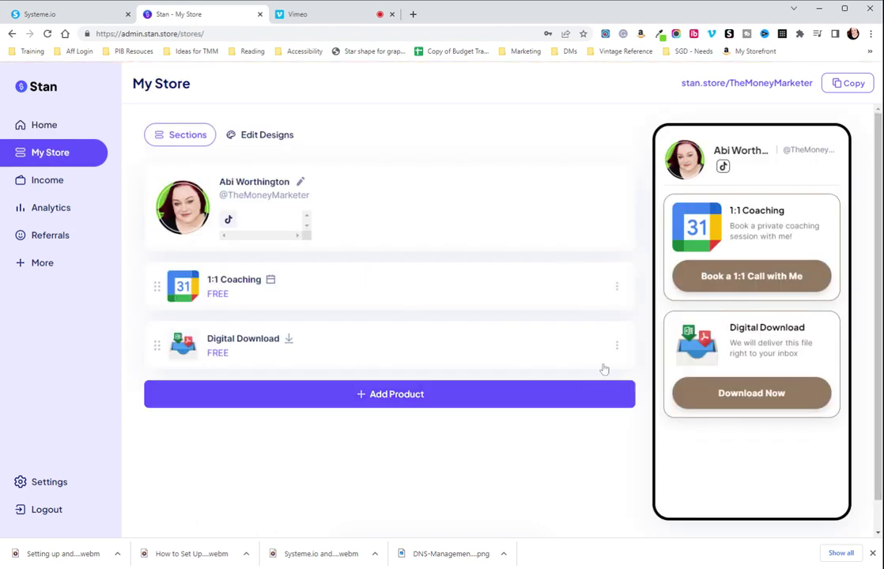
click(398, 403)
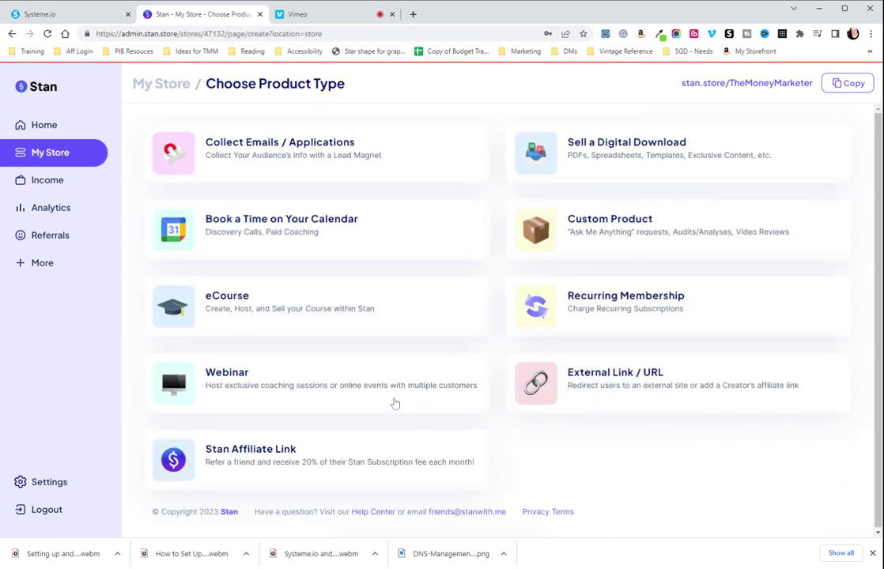
click(568, 383)
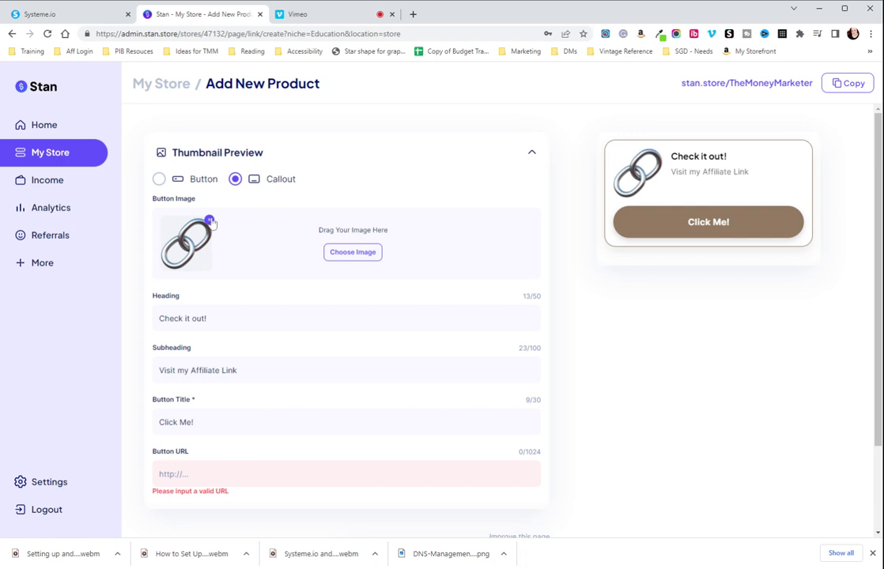
Upload the 9-Day Digital Product Launch Formula image as the button image, cropped to a square around the title text.
click(353, 252)
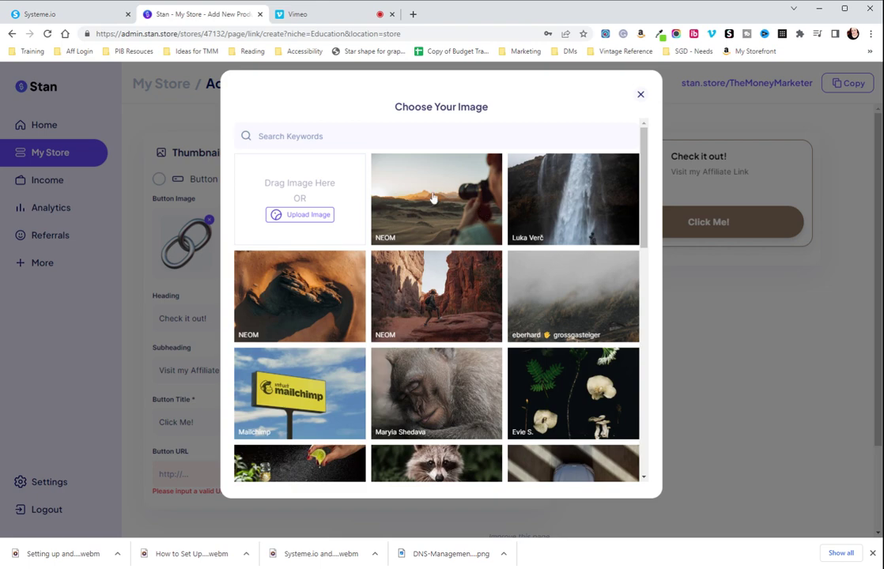
click(305, 215)
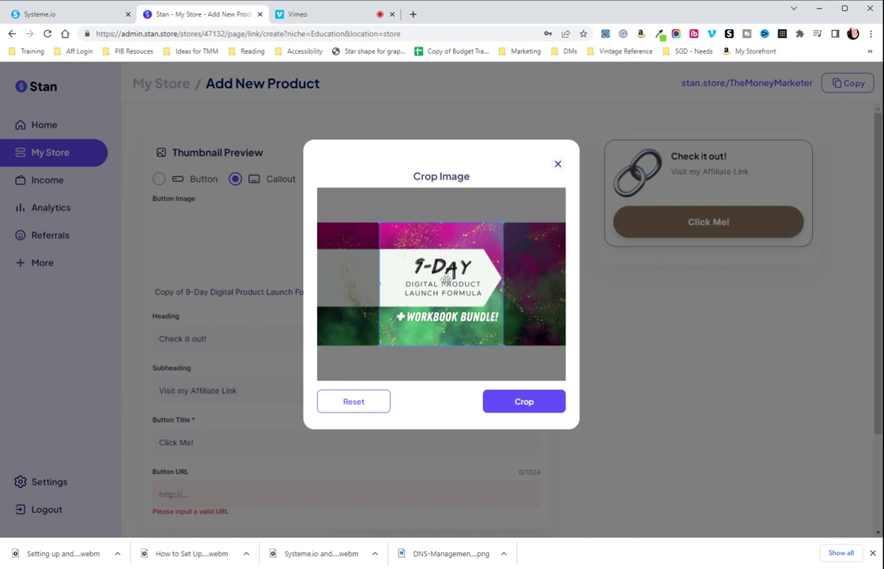
drag(455, 282, 465, 282)
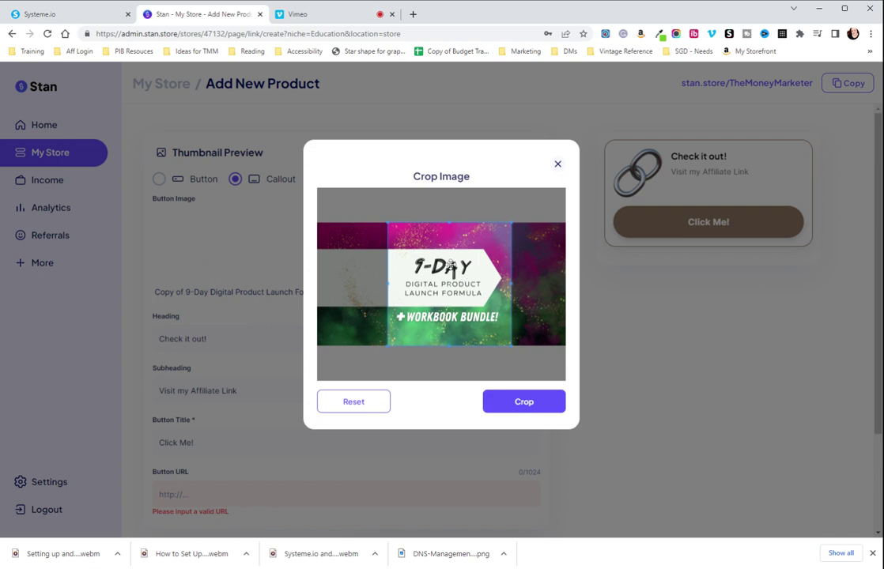
click(523, 402)
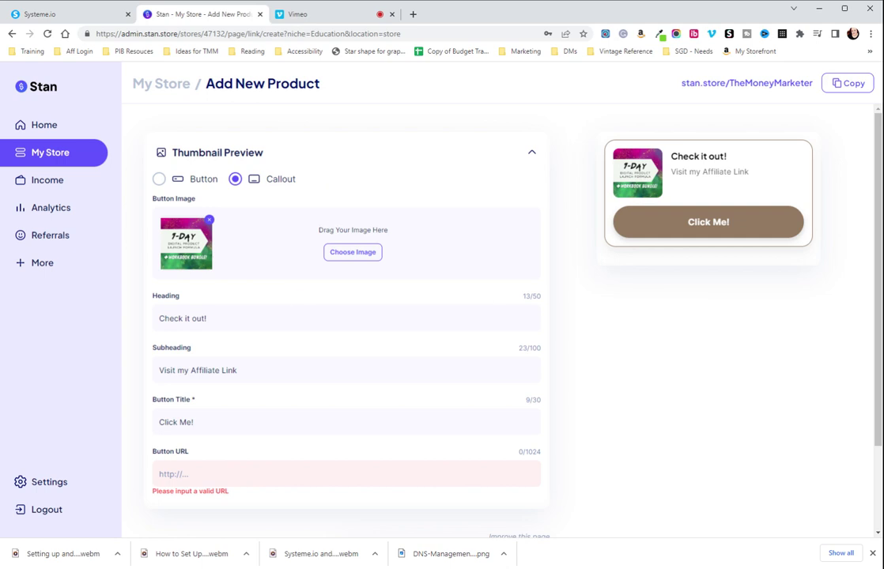
Set the product heading to "Get my FREE Guide on ...".
triple_click(206, 318)
text(Get my FREE)
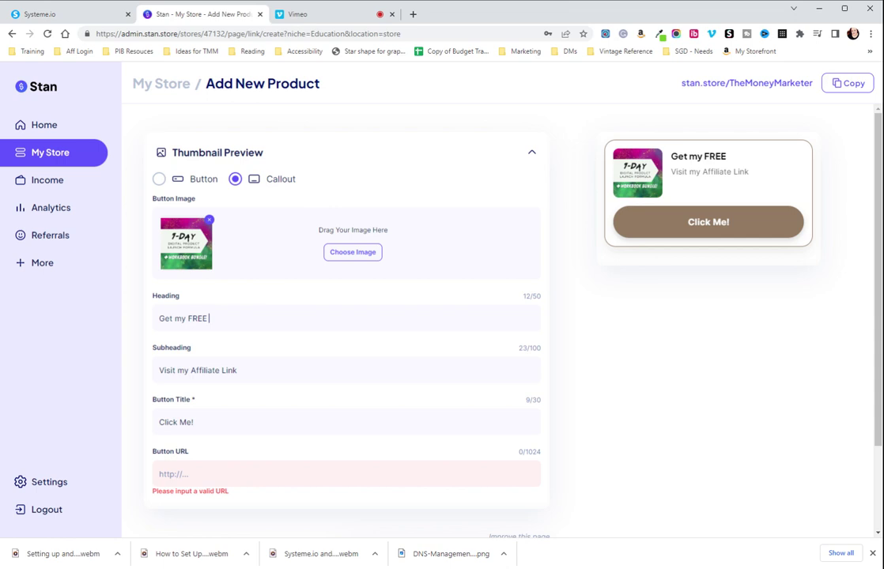
text( GUID)
key(BackSpace)
key(BackSpace)
key(BackSpace)
key(BackSpace)
text(Gui)
key(BackSpace)
key(BackSpace)
text(uide on ...)
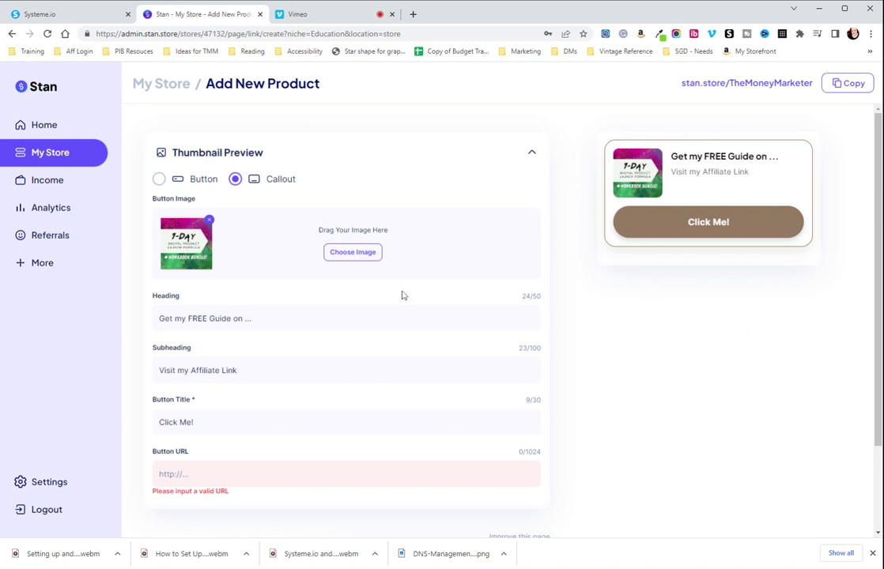
Replace the subheading with "learn how to build your digital product business in just 9 days".
key(ctrl+shift+Left)
key(ctrl+shift+Left)
key(ctrl+shift+Left)
key(ctrl+shift+Left)
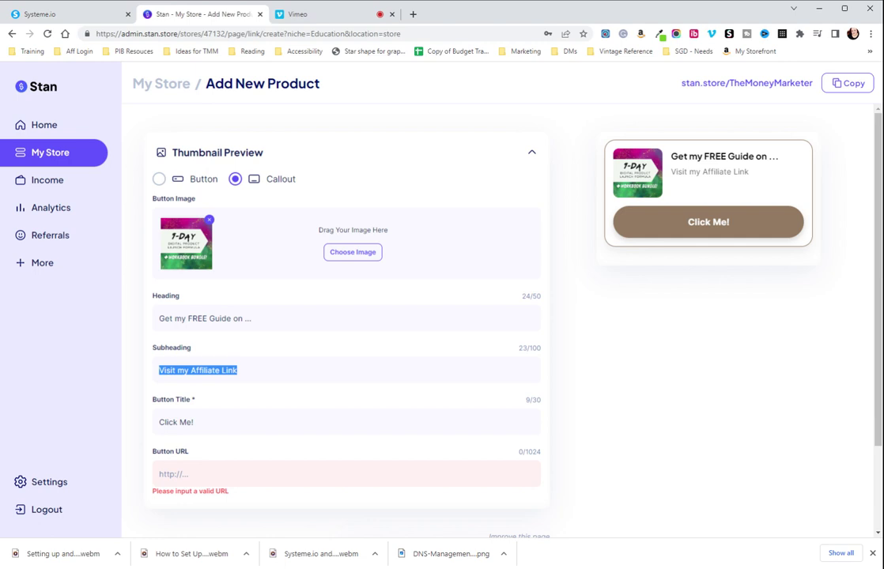
click(864, 411)
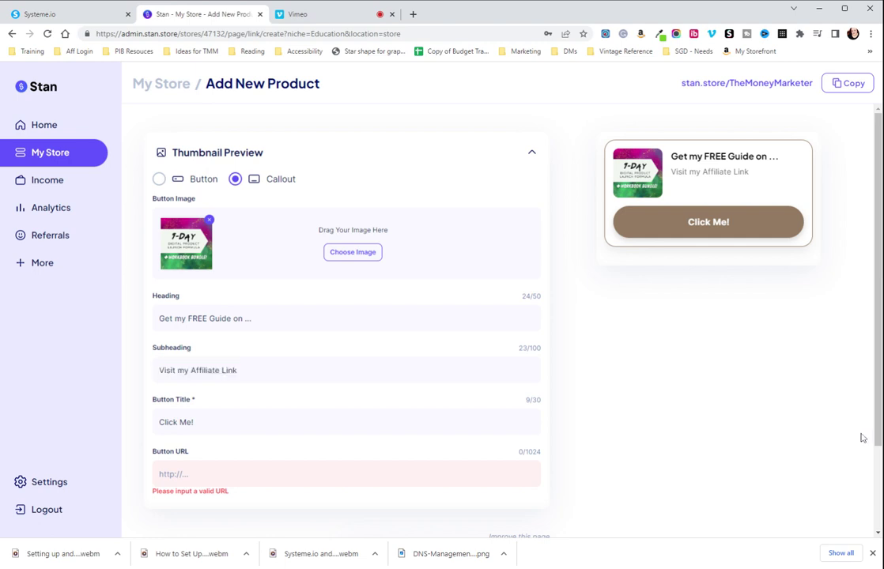
key(ctrl+a)
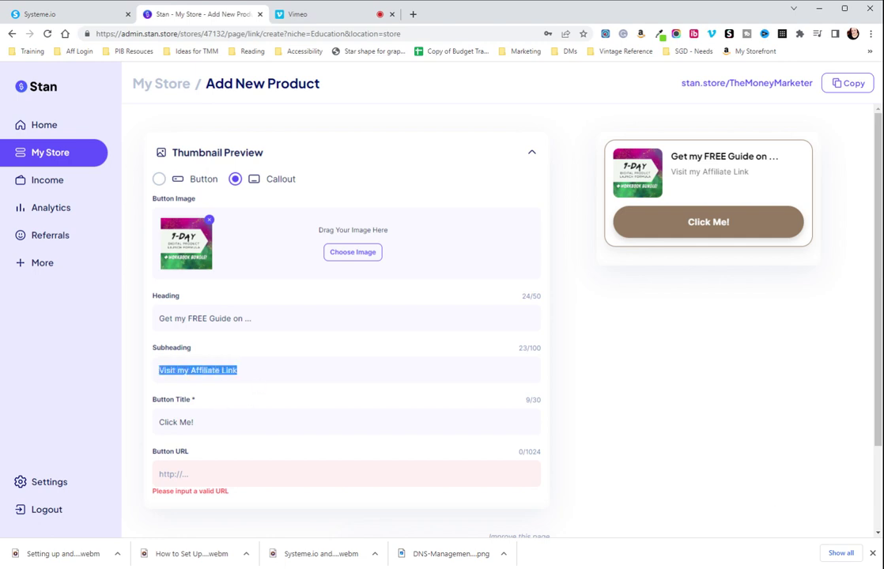
text(learn how to bui)
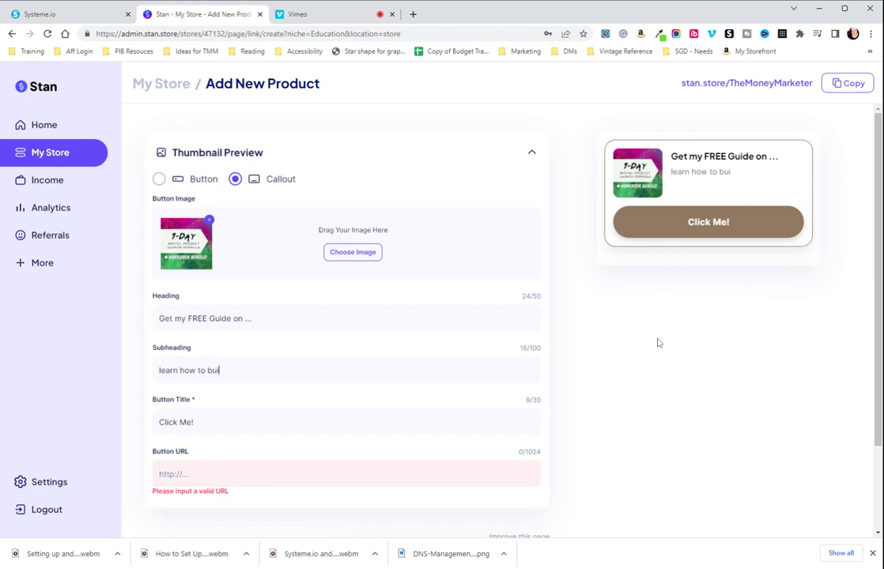
text(ld your digital pr)
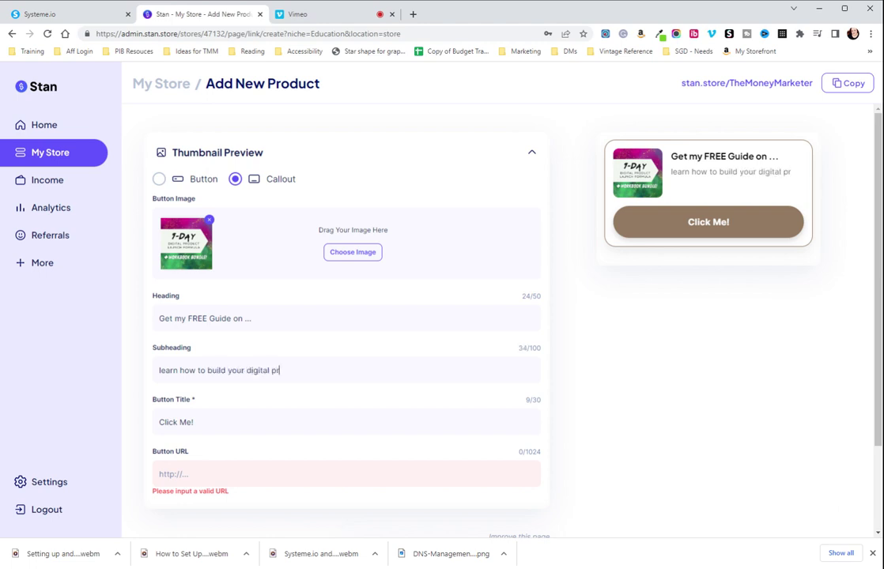
text(oduct business in)
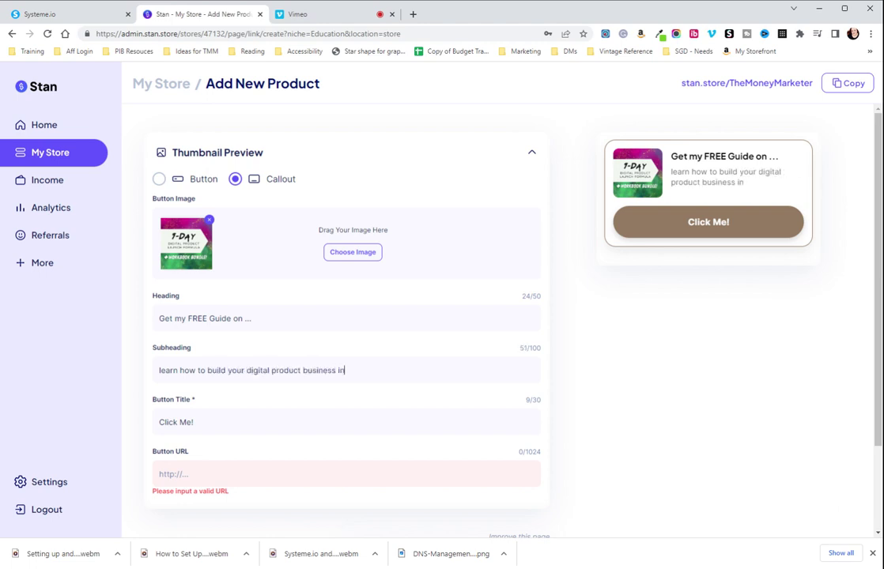
text( just 9 days)
Set the button title to "YES, I WANT THIS!".
key(Tab)
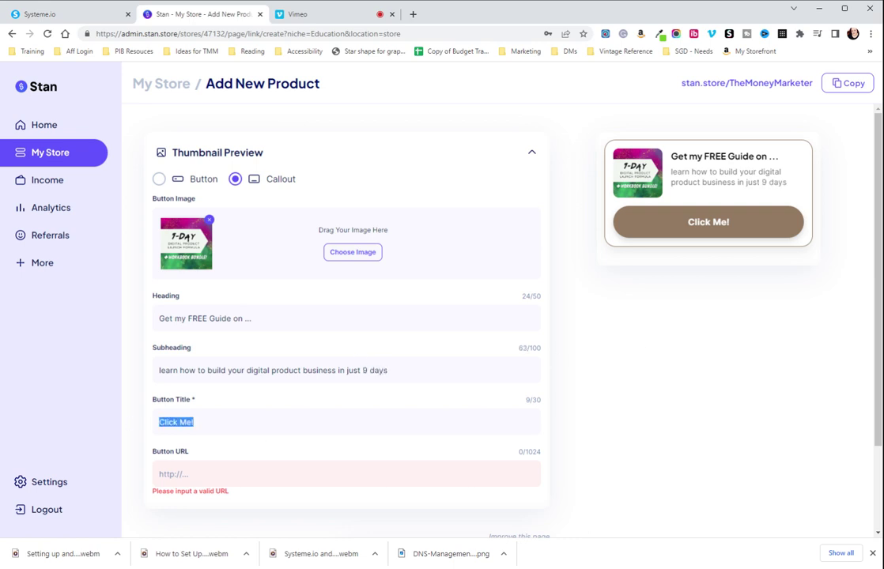
text(YES, i WA)
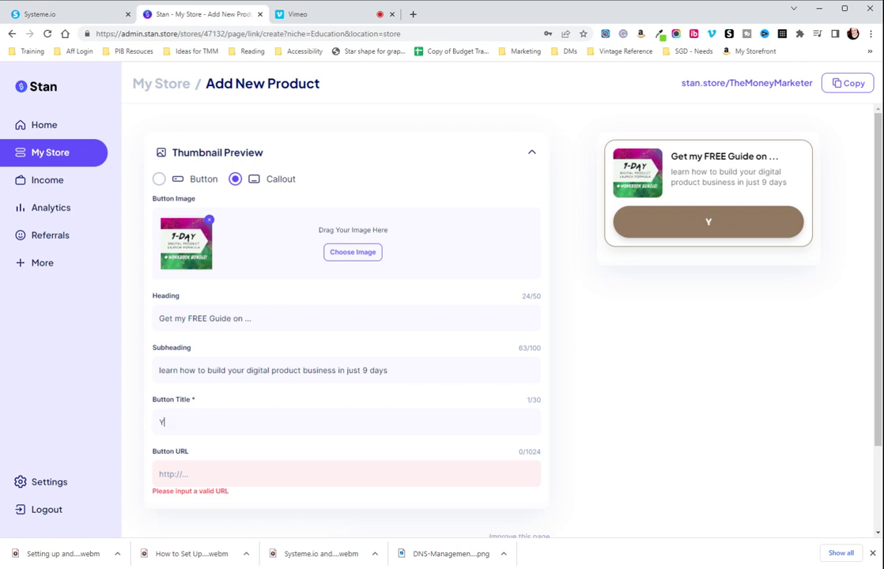
key(BackSpace)
key(BackSpace)
key(BackSpace)
key(BackSpace)
key(BackSpace)
text(I WANT T)
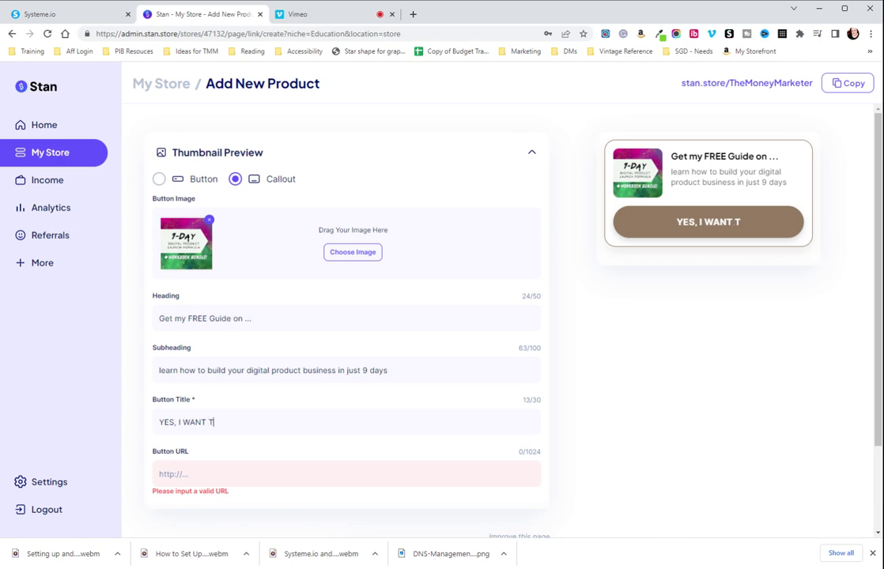
text(HIS!)
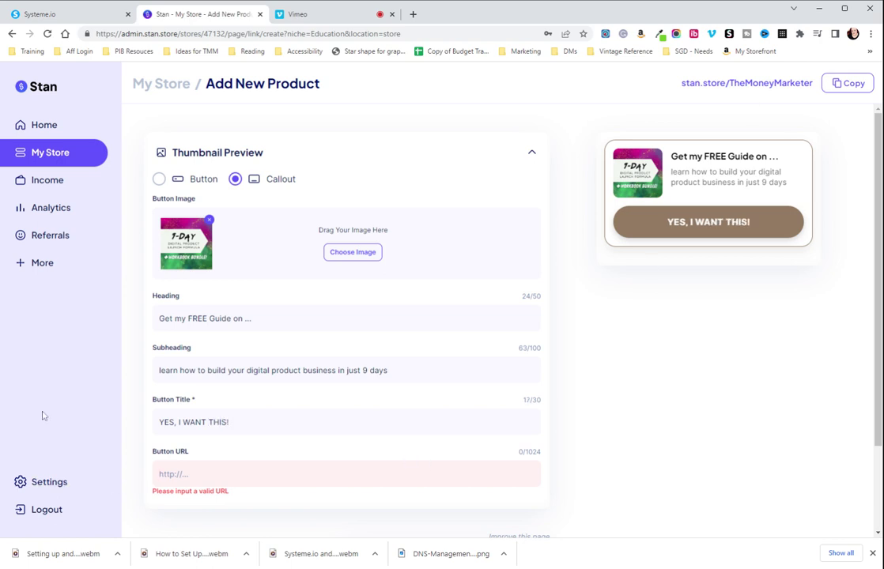
Enter the copied systeme.io opt-in page address as the button URL and publish the product.
scroll(242, 434, down, 2)
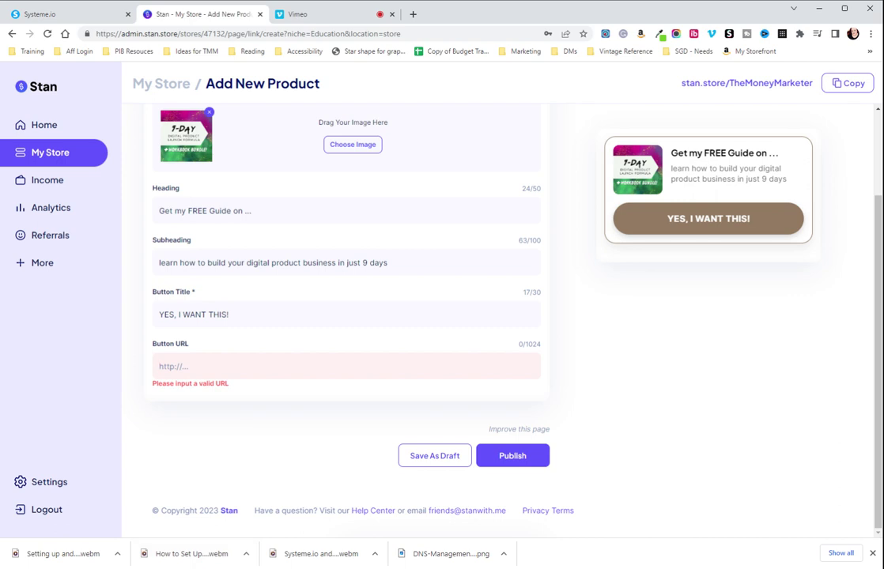
text(https://3954-abi.systeme.io/opt-in)
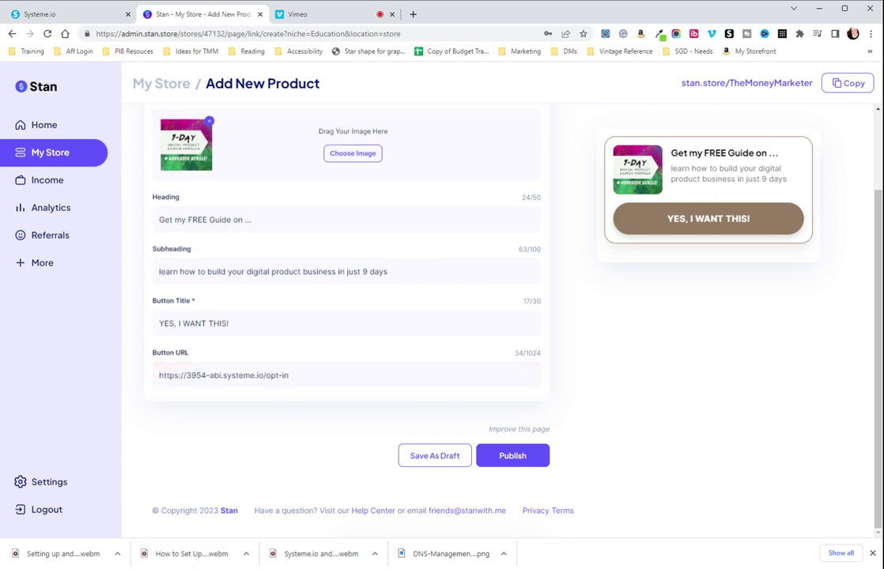
click(510, 457)
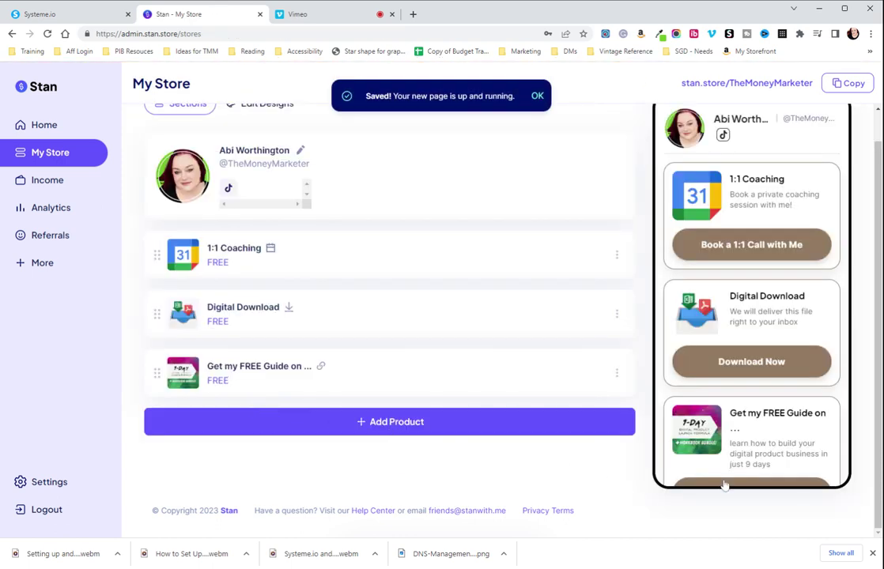
Check the free guide product in the store preview and review its thumbnail, texts and button URL in the product editor.
scroll(741, 316, down, 2)
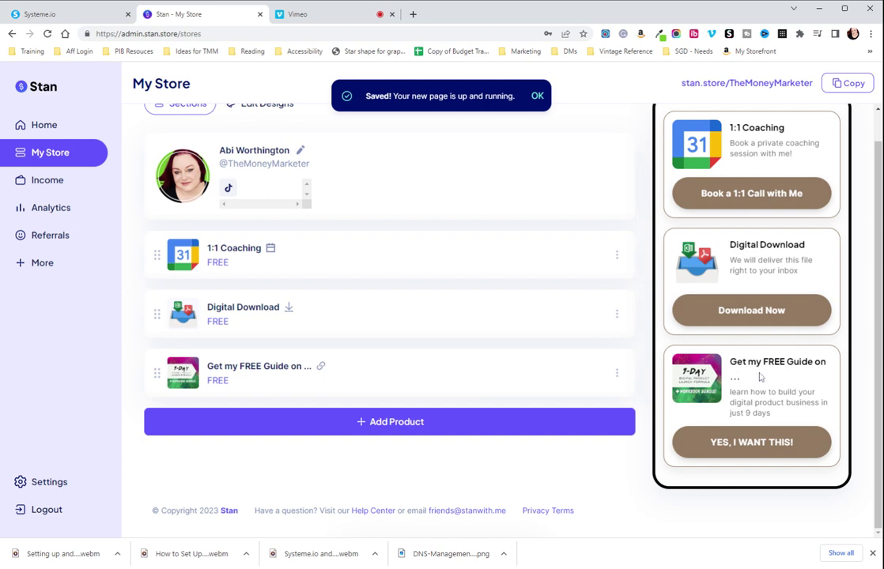
click(400, 376)
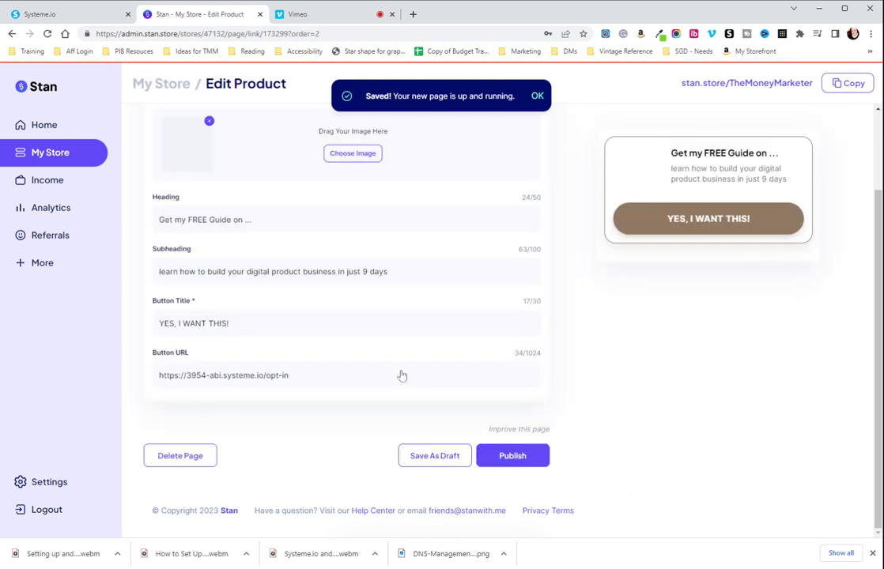
scroll(242, 238, up, 2)
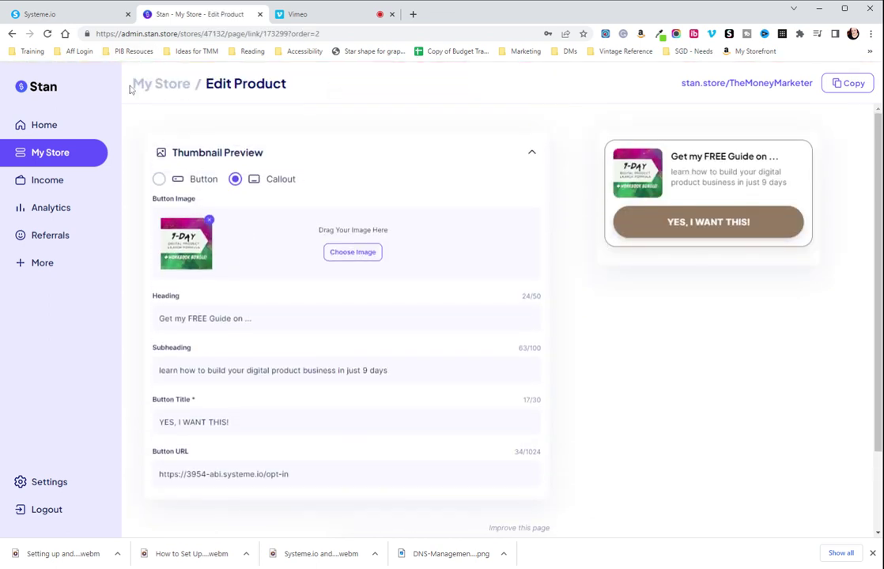
scroll(233, 437, down, 2)
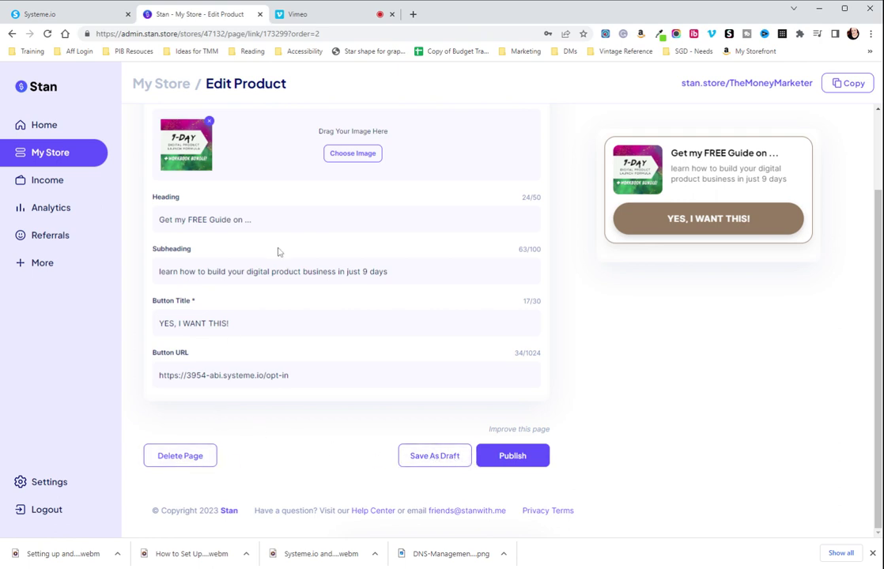
scroll(241, 221, up, 2)
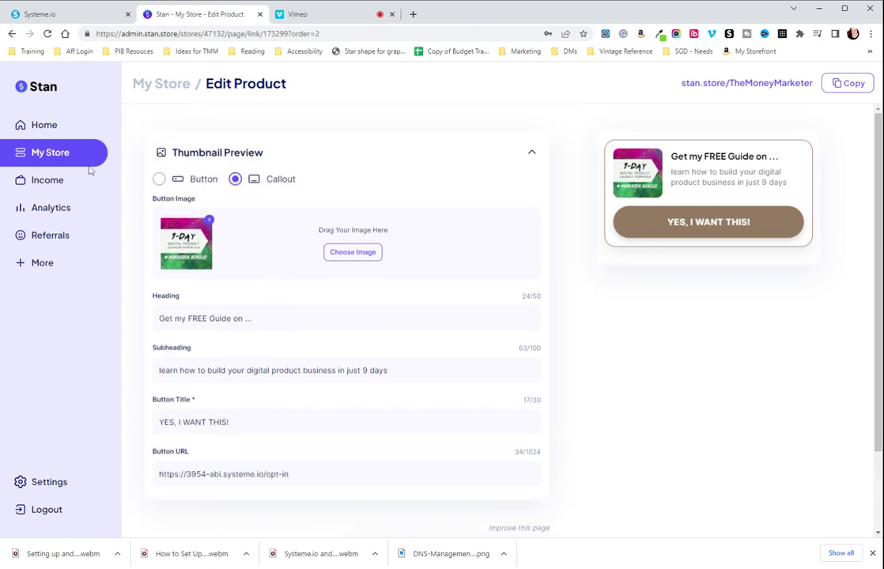
Return to the store's product list and move the "Get my FREE Guide on ..." product above 1:1 Coaching.
click(55, 162)
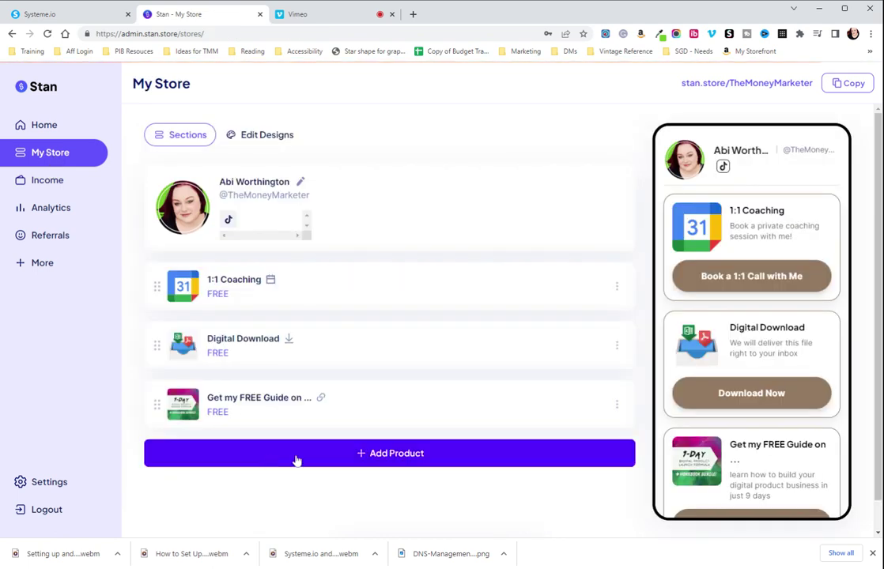
drag(157, 405, 157, 286)
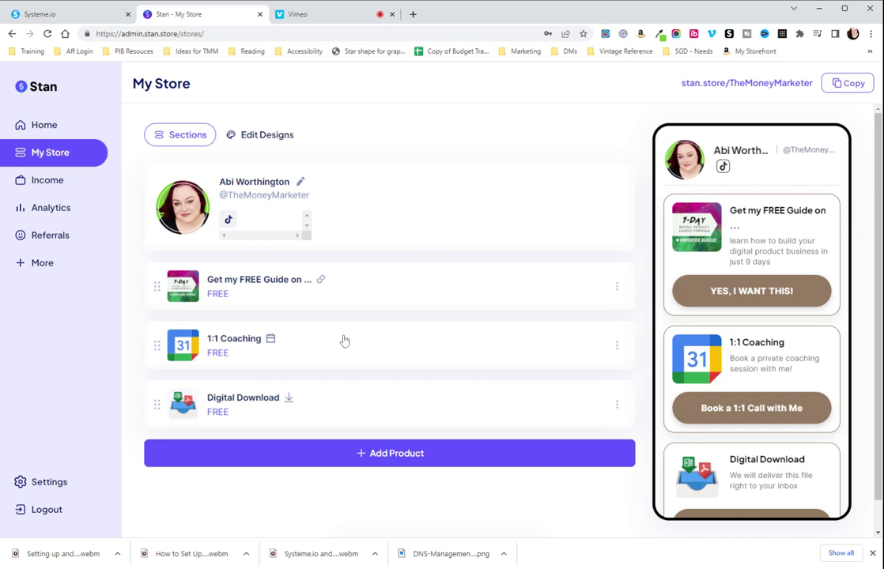
Unpublish the 1:1 Coaching and Digital Download products in the store's product list.
click(616, 345)
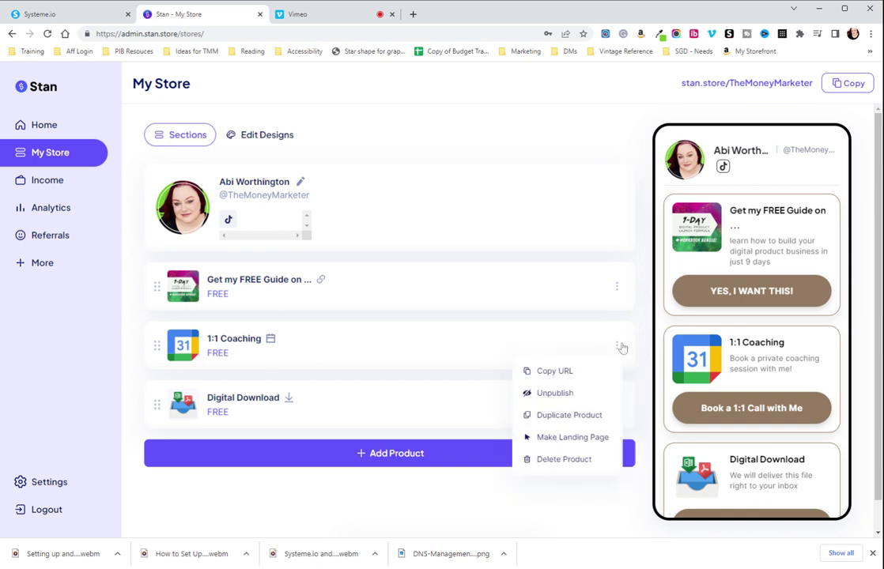
click(533, 395)
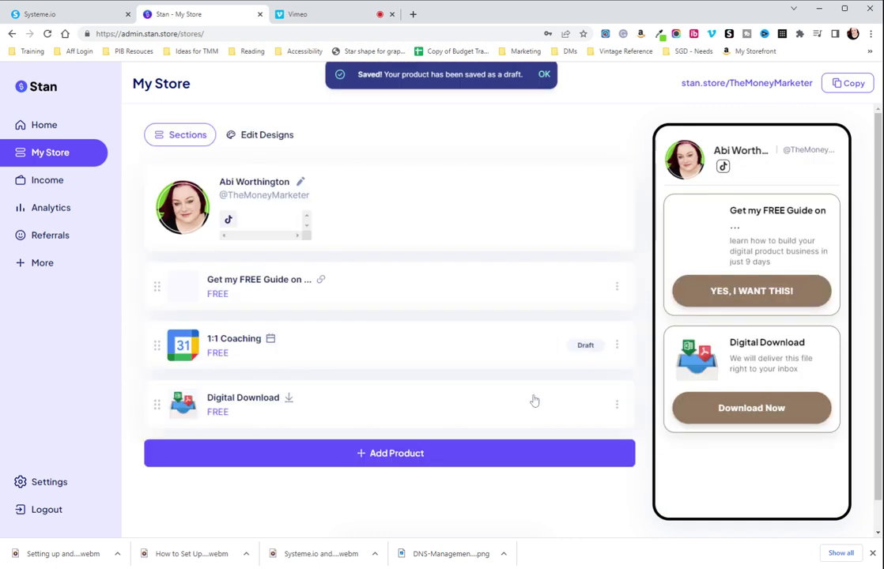
click(615, 405)
click(573, 455)
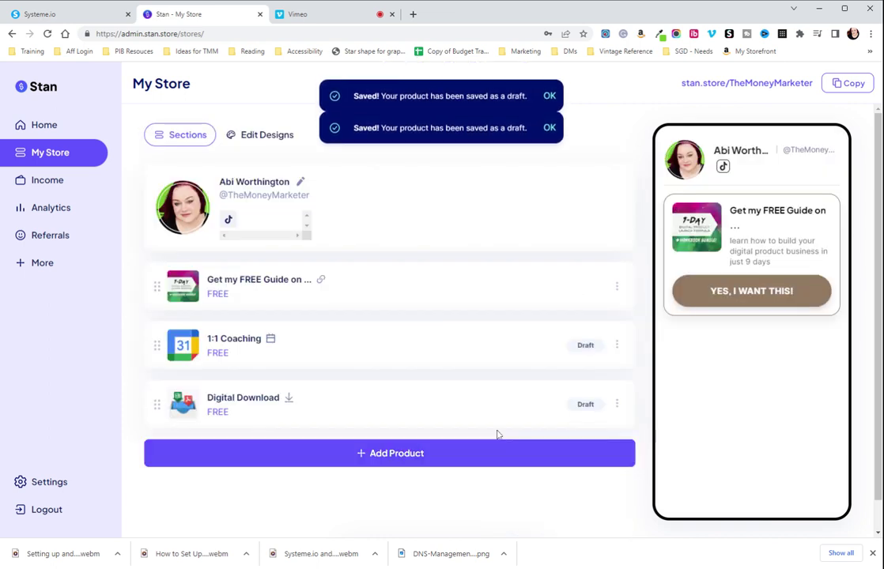
Open the Digital Download product for editing and publish it again.
click(616, 405)
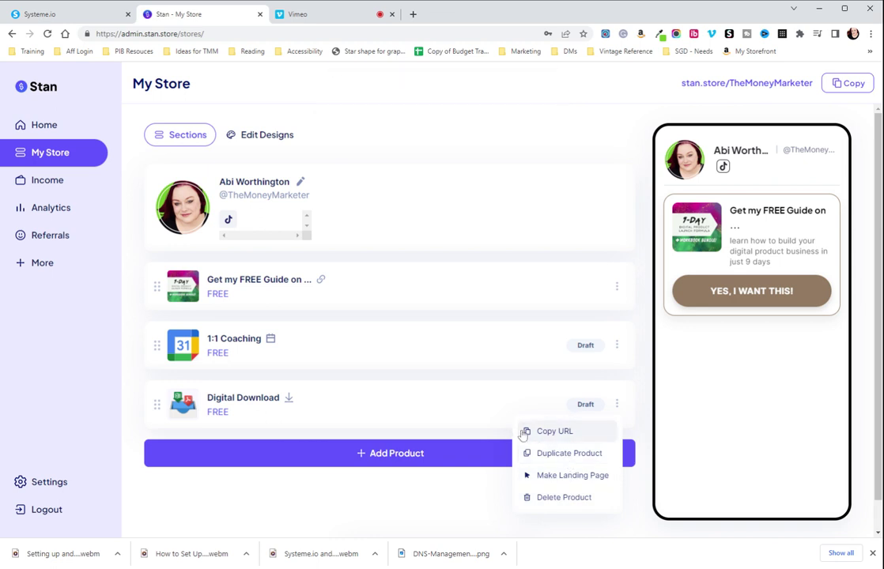
click(583, 406)
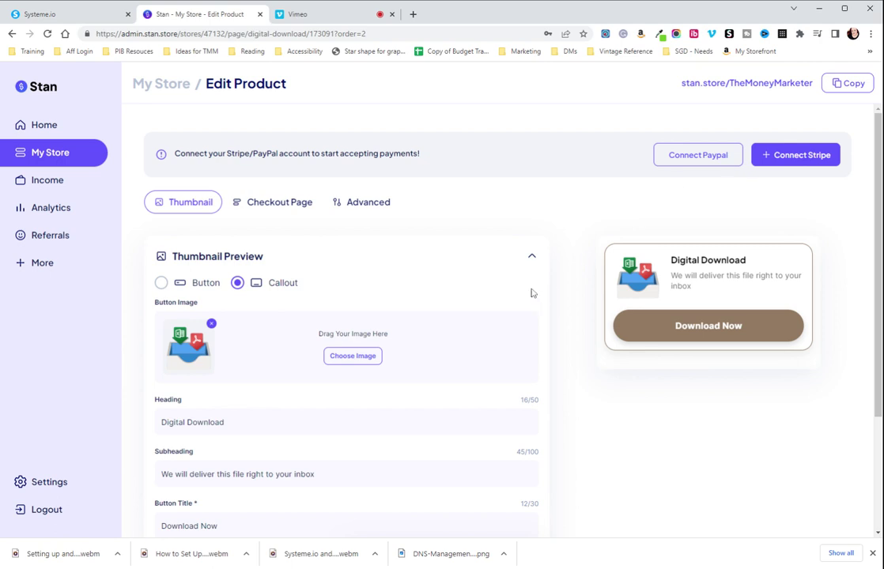
scroll(356, 316, down, 2)
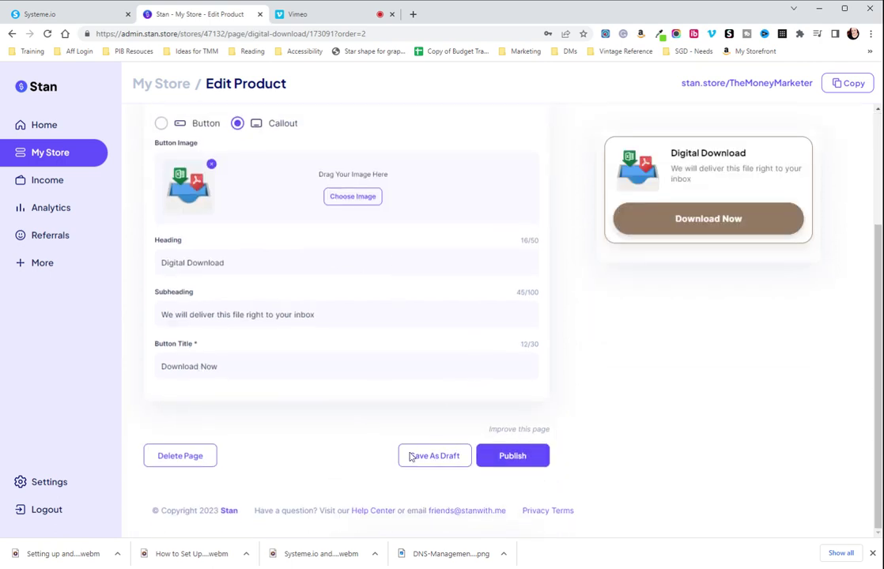
click(538, 457)
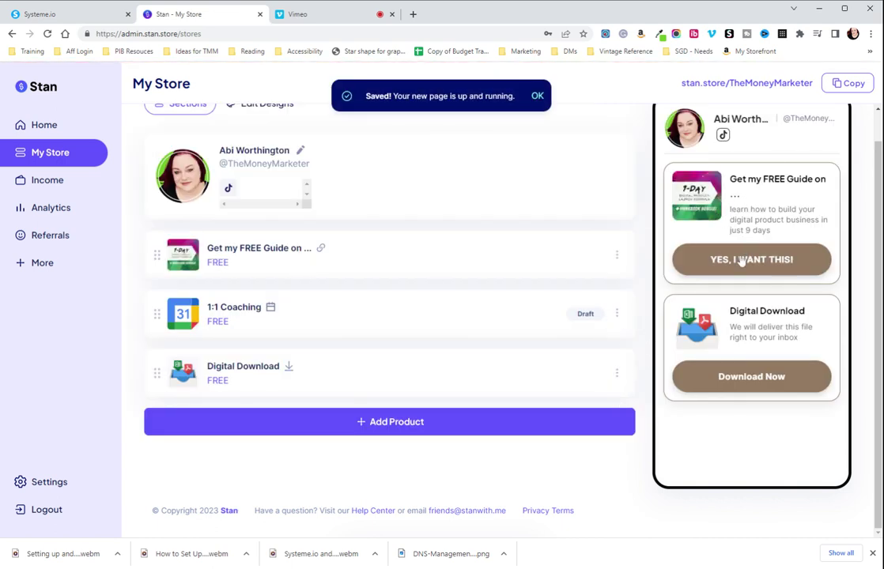
Copy the store's address, open the live store in a new tab and test the "YES, I WANT THIS!" link to the opt-in page.
click(839, 87)
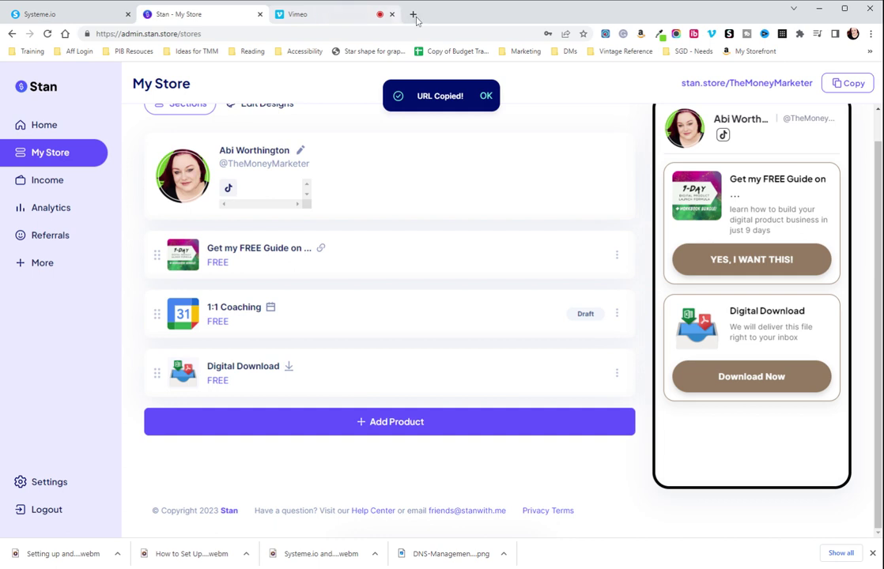
click(413, 14)
key(ctrl+v)
key(Return)
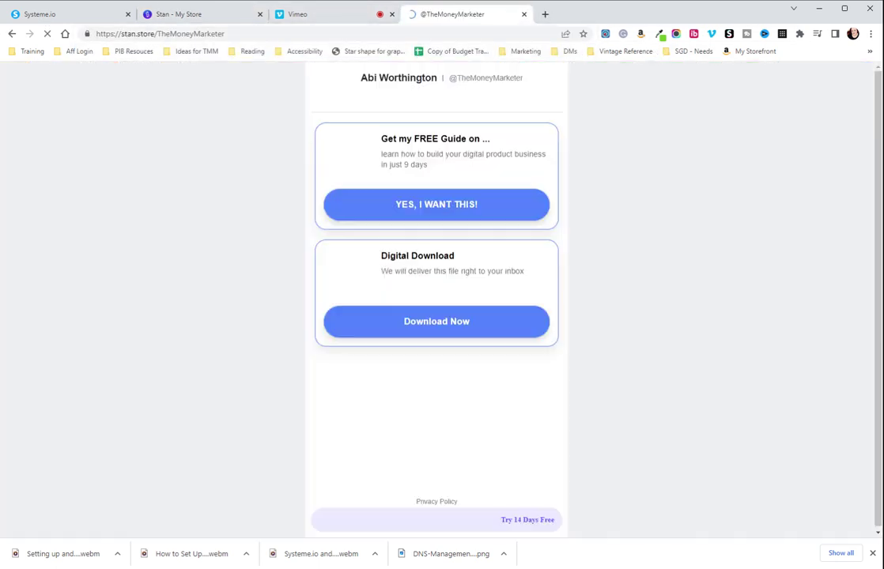
click(433, 205)
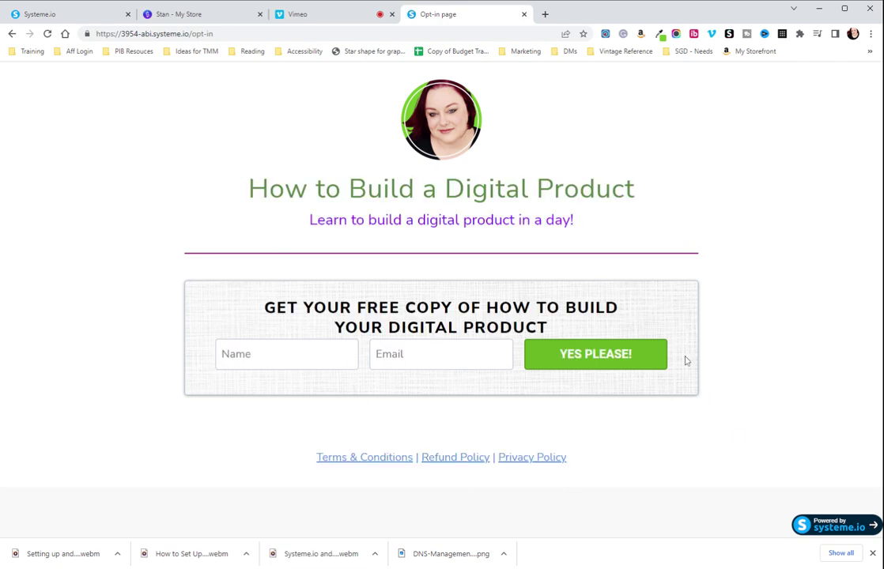
click(523, 14)
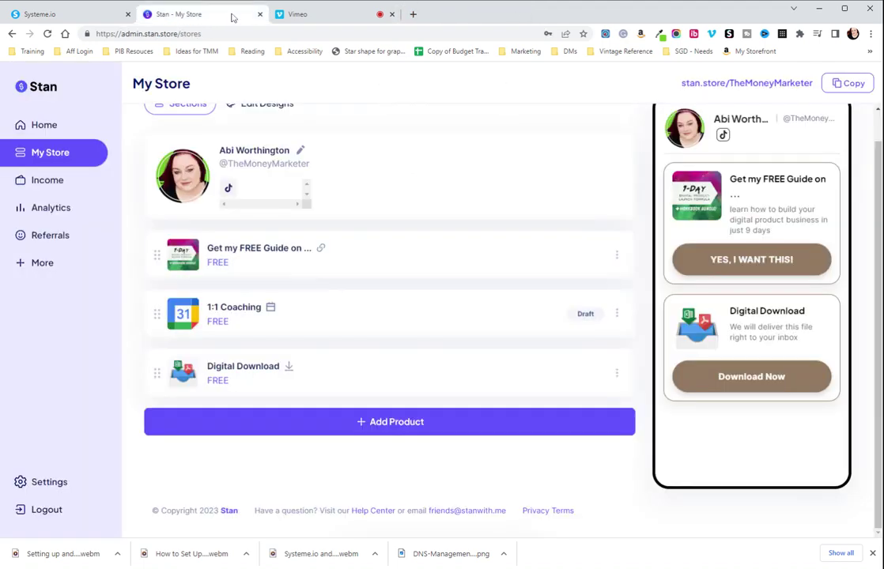
Switch to systeme.io to check the Opt-in step's URL path, and return to the Stan store's product list.
click(47, 14)
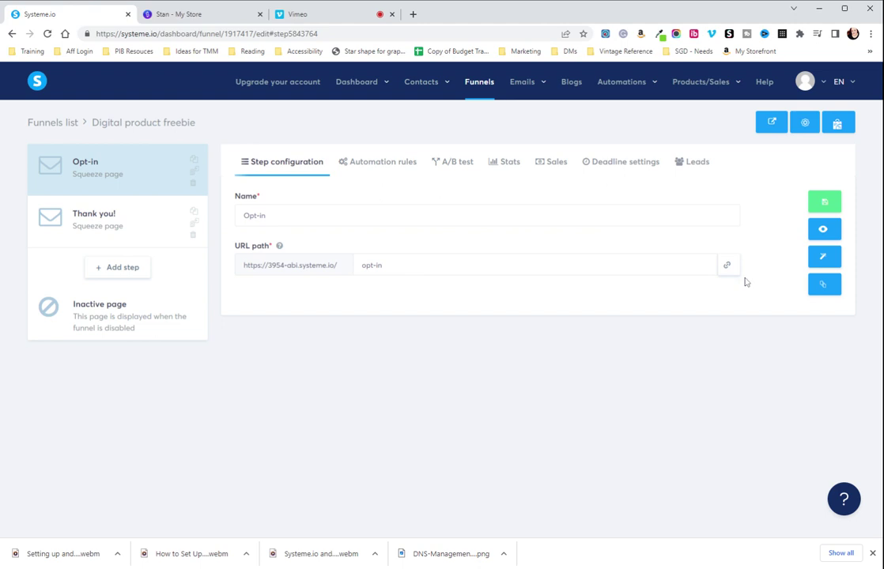
click(207, 16)
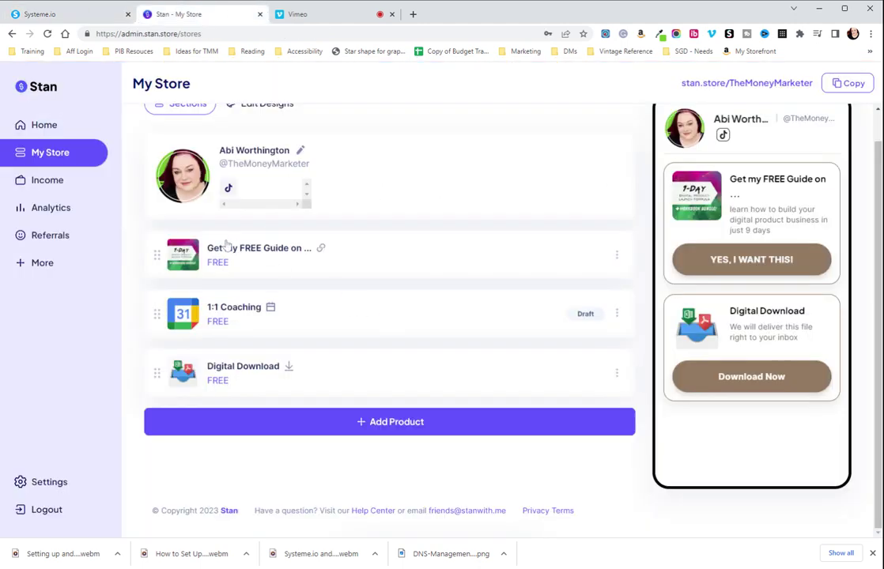